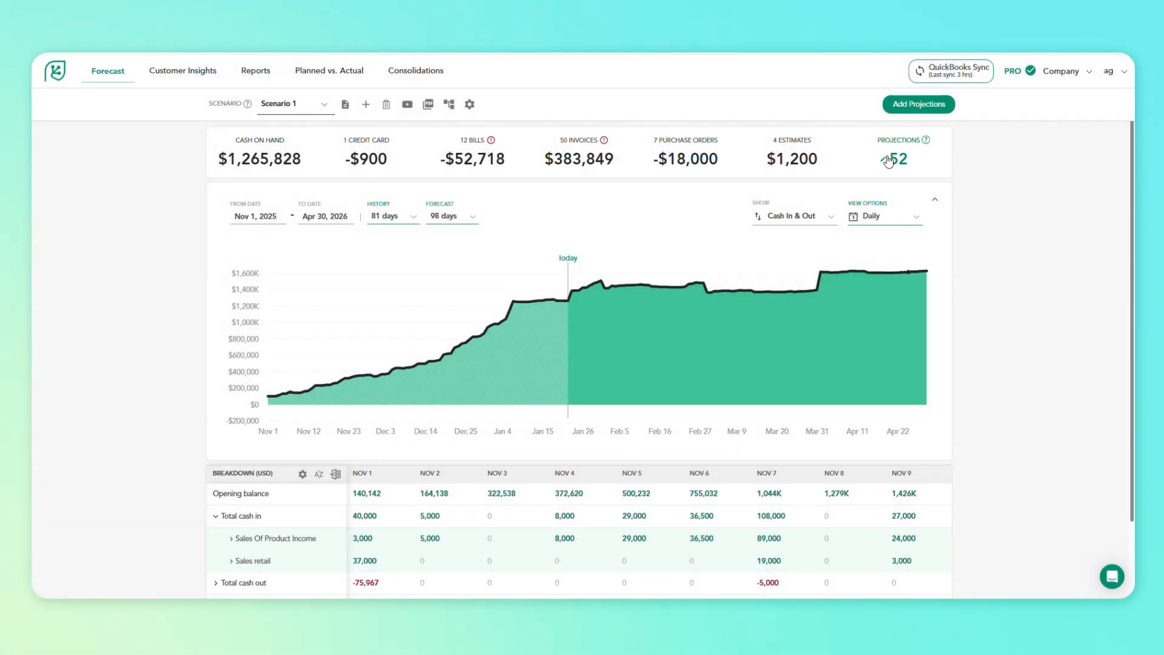
Step: Start a new manual projection in Scenario 1 with an amount of $2,000,000 and select the customer it is received from
left_click(888, 160)
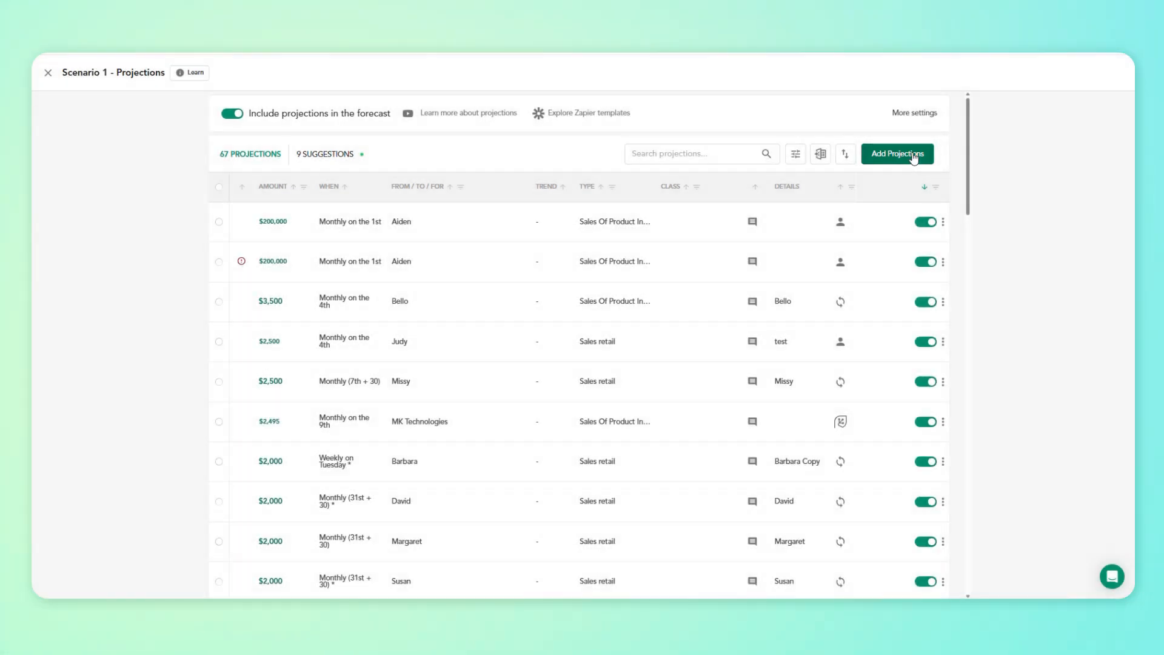
left_click(914, 156)
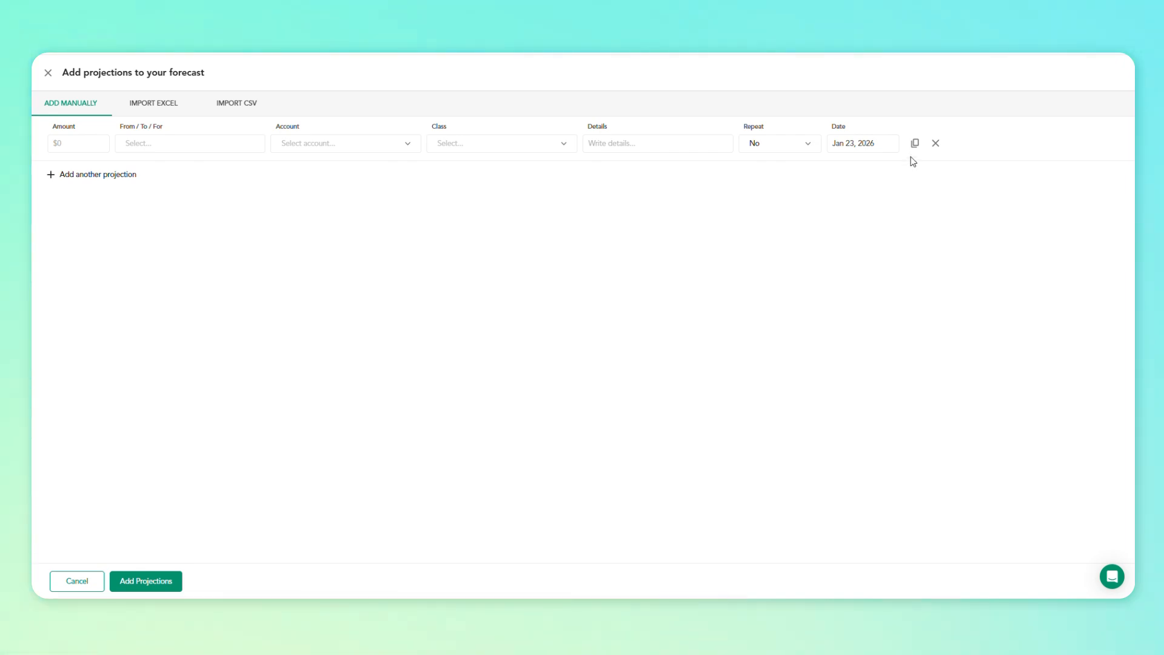
left_click(75, 146)
type("2,000")
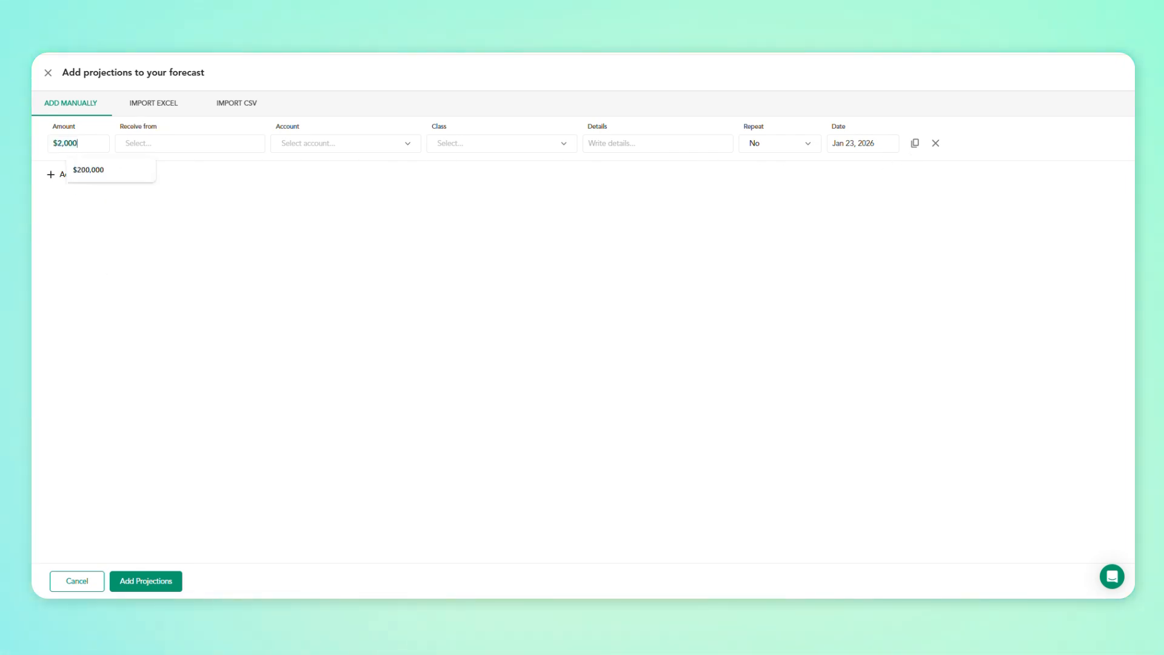
type(",000")
key("Tab")
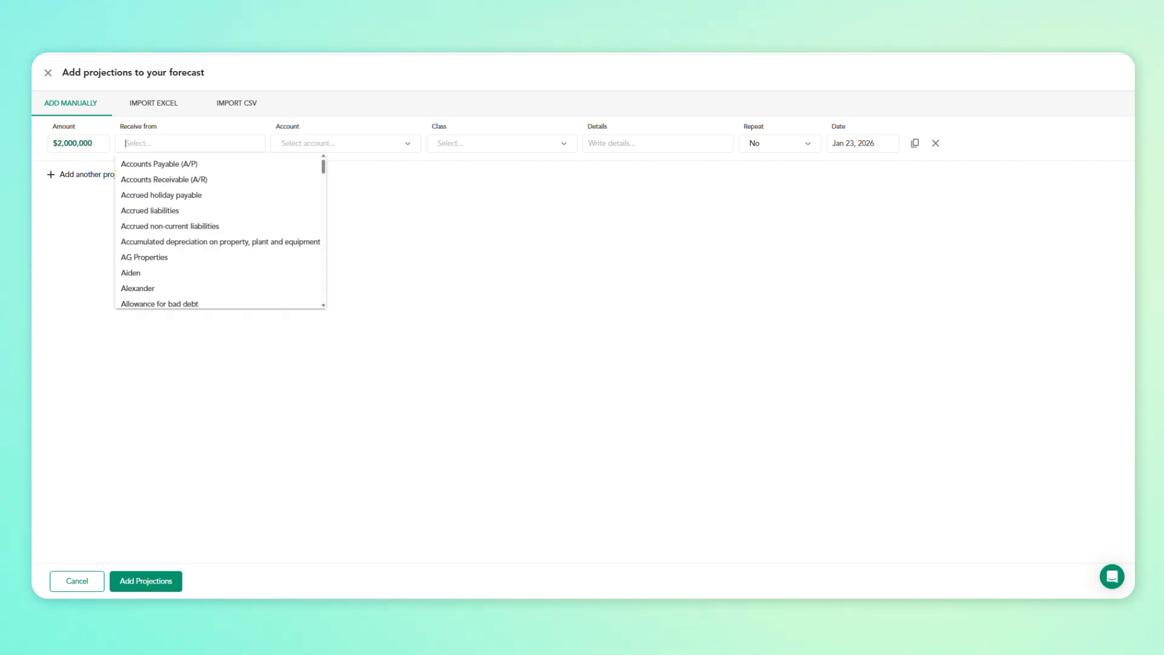
type("jack")
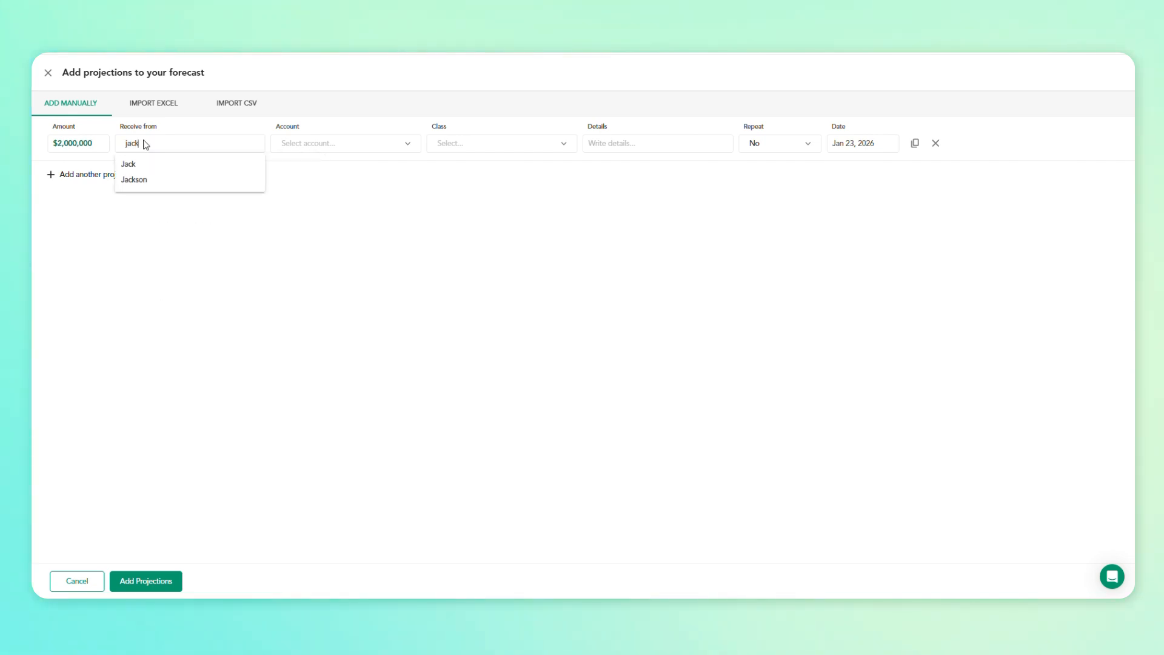
left_click(165, 164)
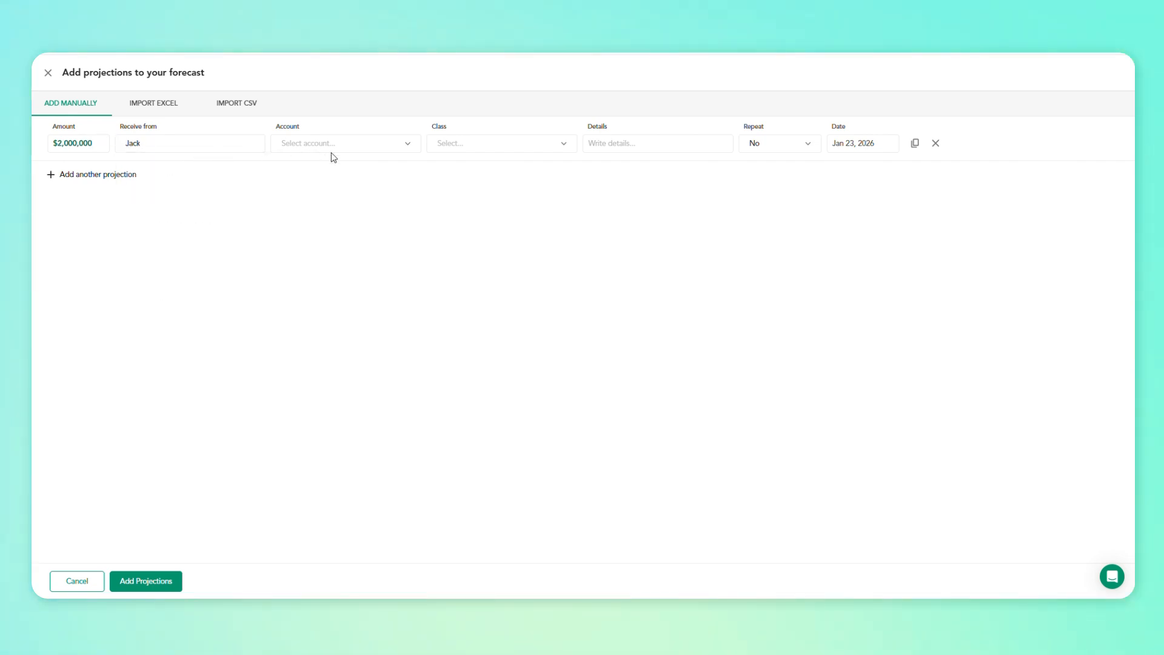
Step: Assign the new projection to the Sales of Product Income account with quarterly repetition and add it to the forecast
left_click(377, 144)
type("sale")
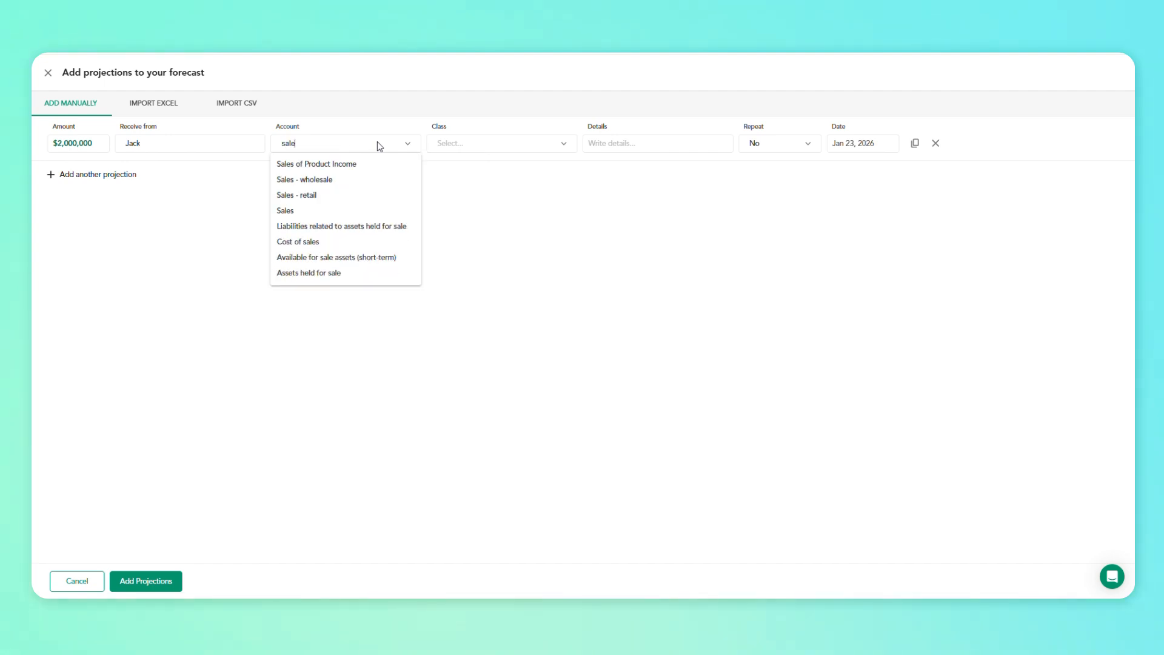
left_click(367, 166)
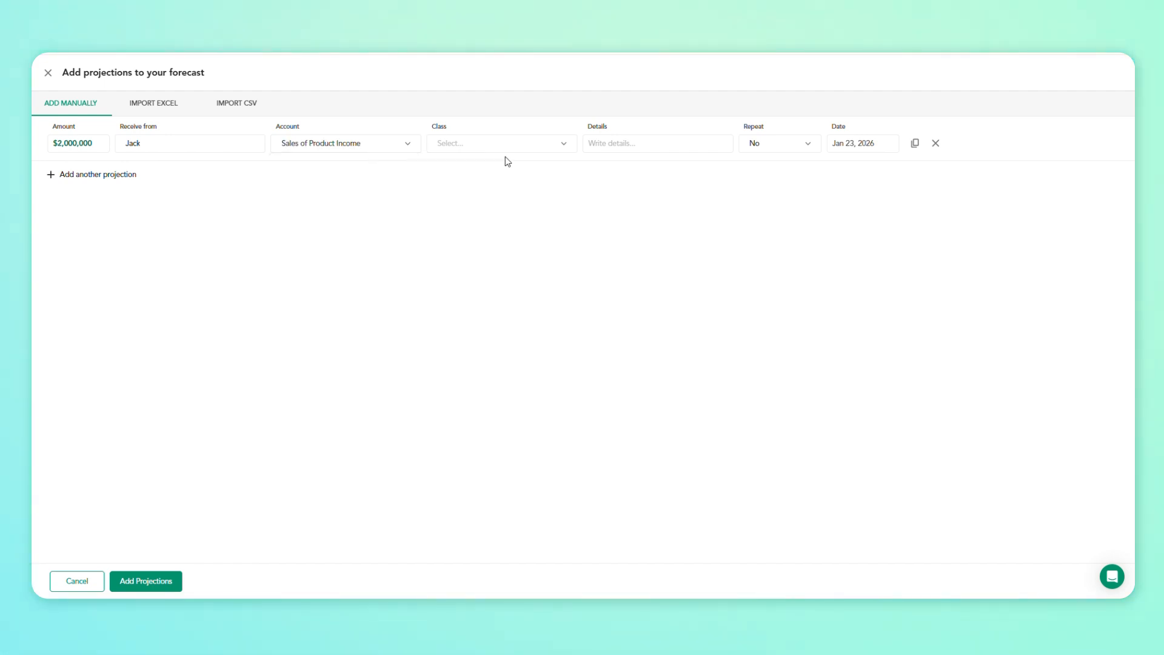
left_click(769, 148)
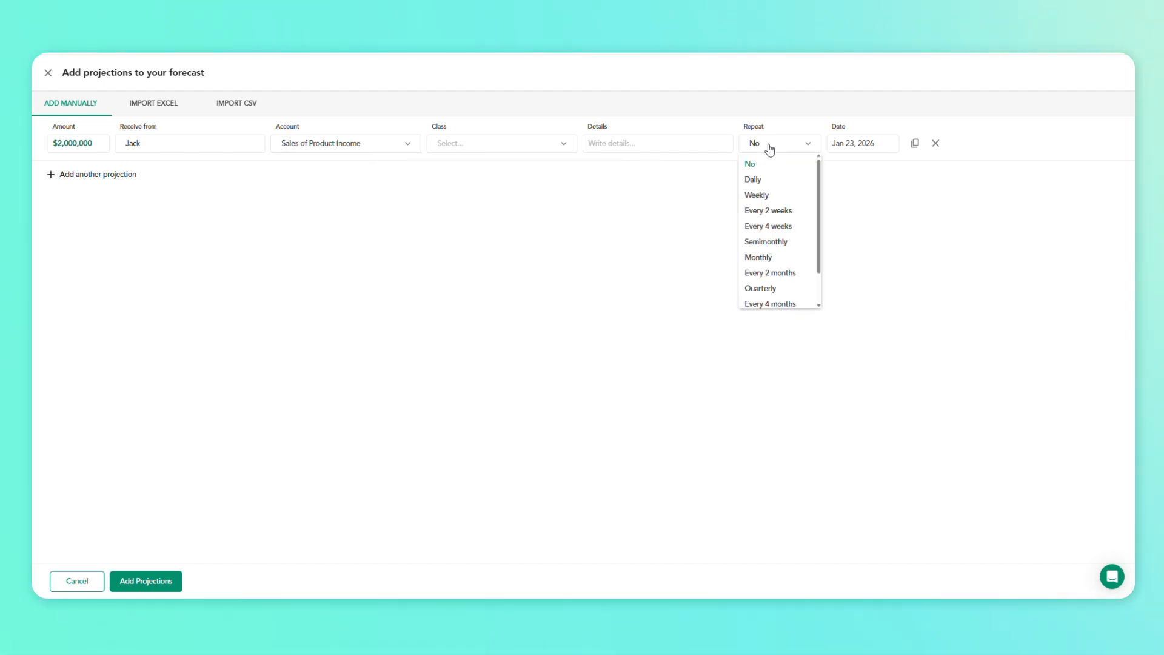
left_click(759, 290)
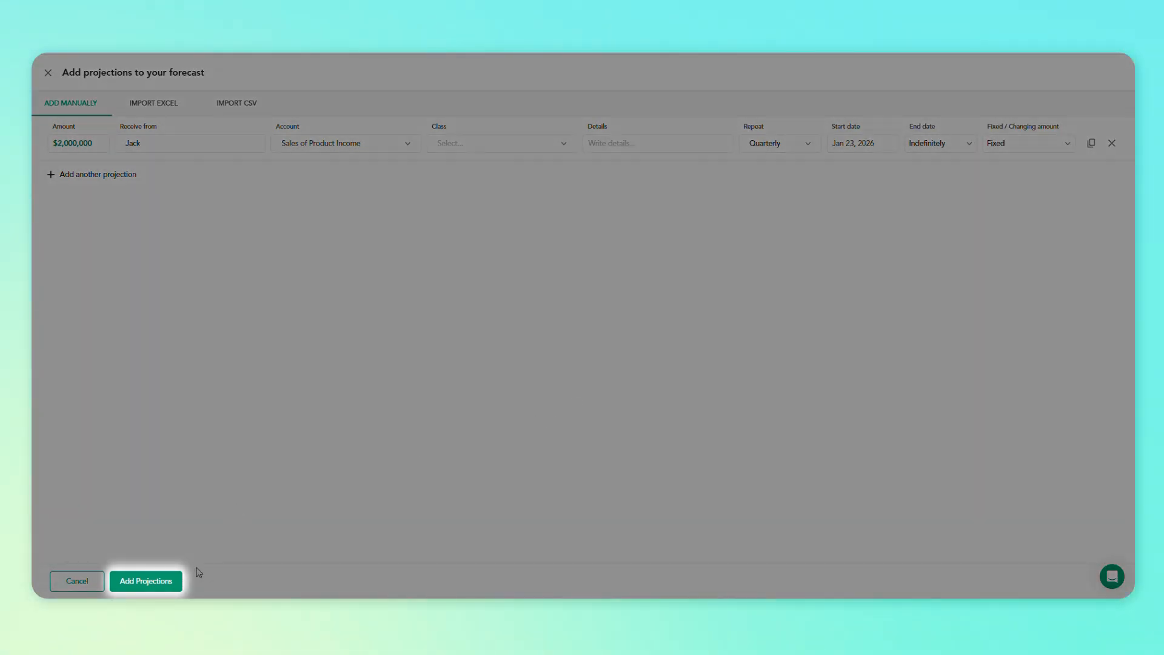
left_click(177, 581)
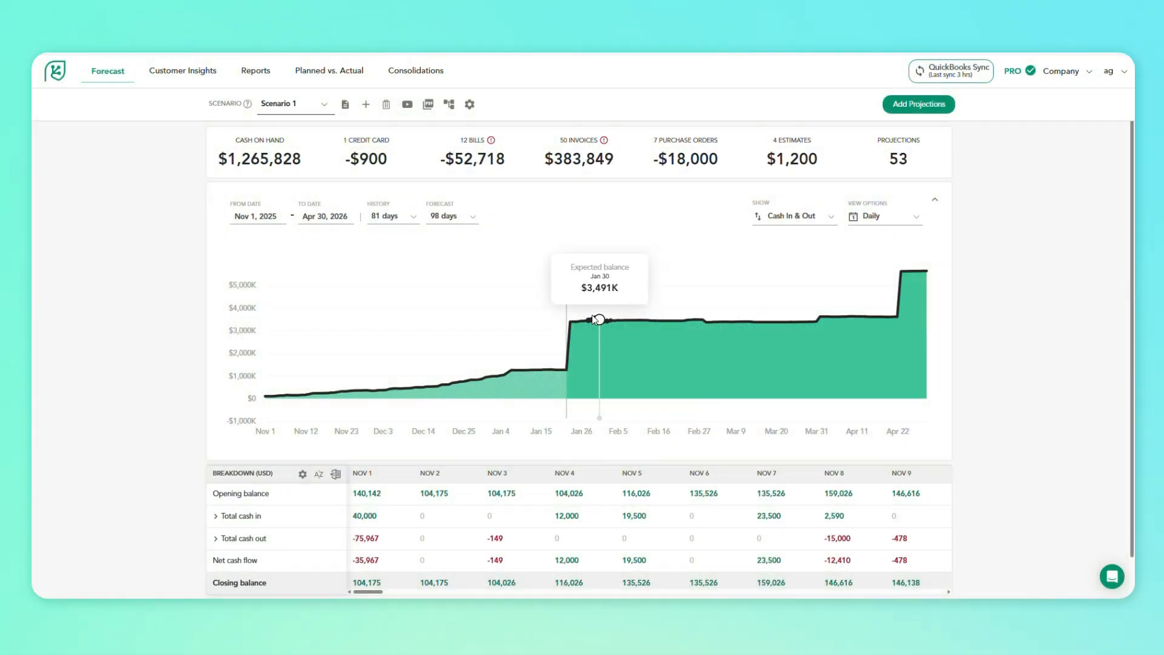
Step: Examine January 23's cash-in breakdown down to the new projection's entry under Sales Of Product Income
left_click(579, 325)
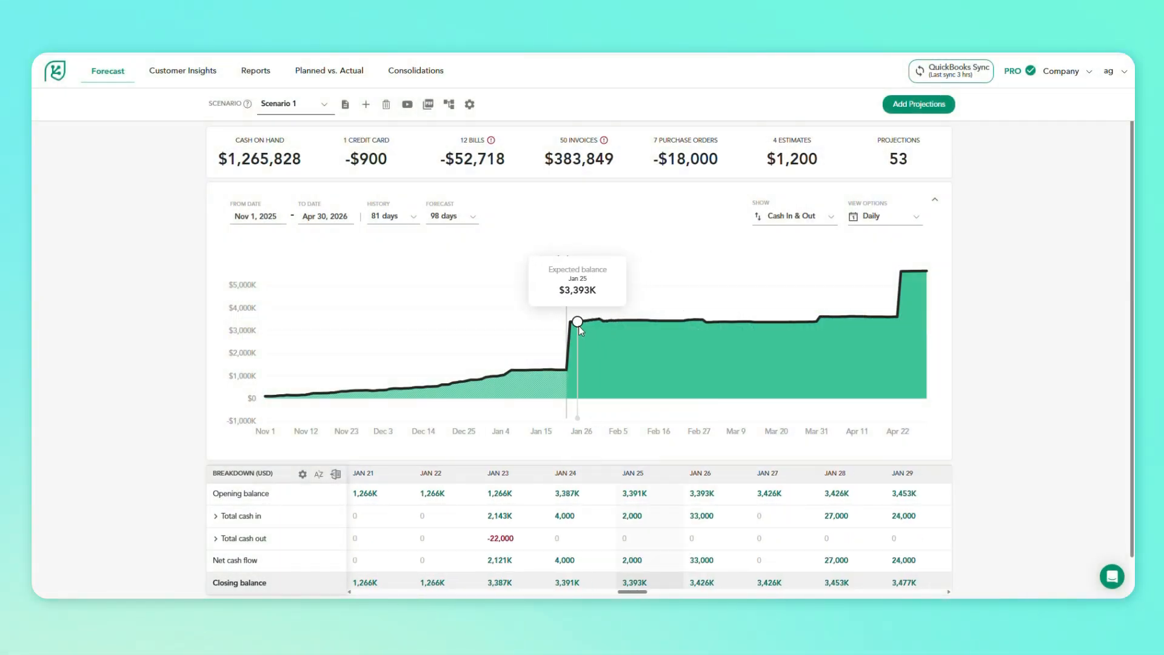
left_click(506, 515)
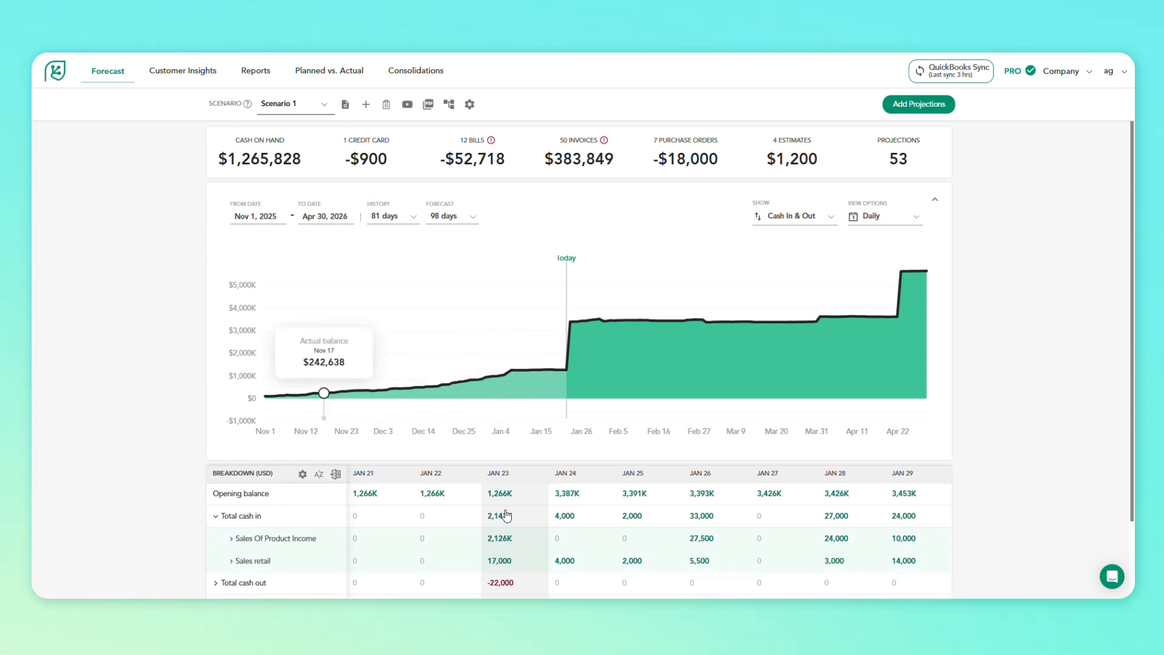
scroll(506, 515, "down", 1)
left_click(502, 481)
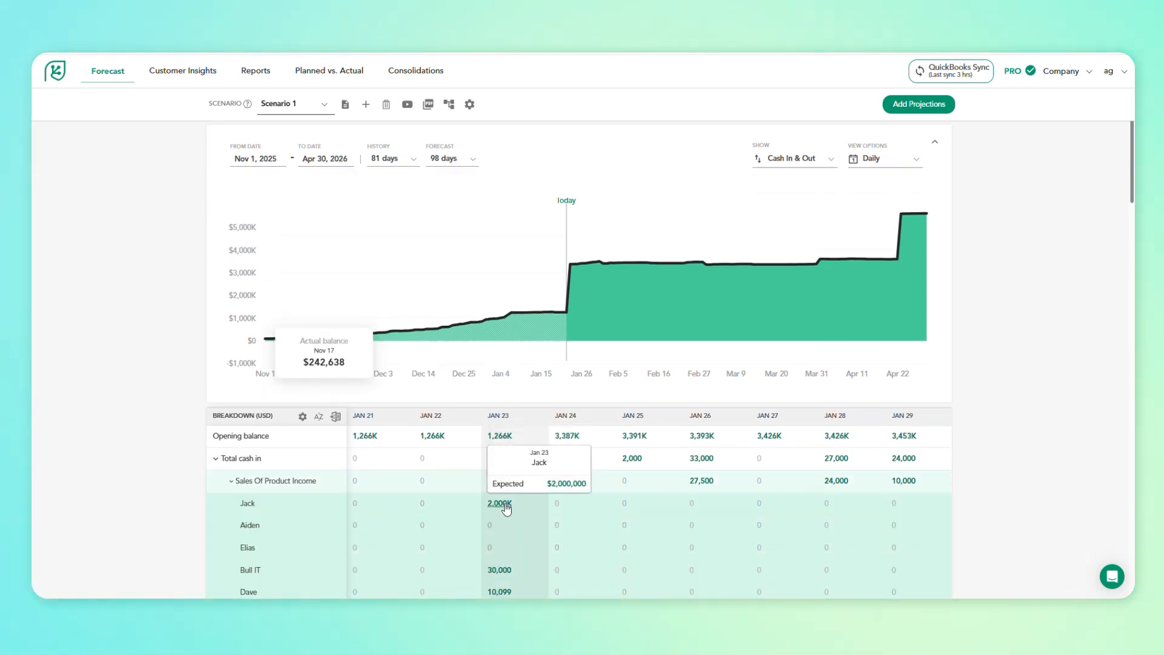
left_click(500, 503)
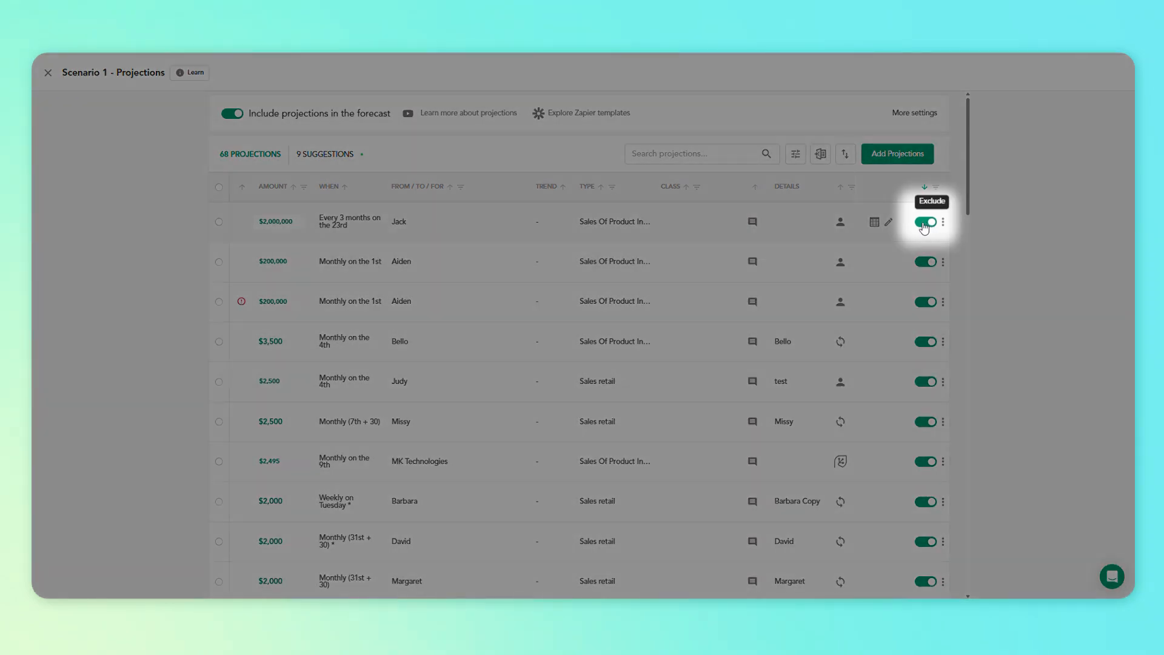
Step: Exclude the $2,000,000 projection from the forecast, and include it again
left_click(922, 223)
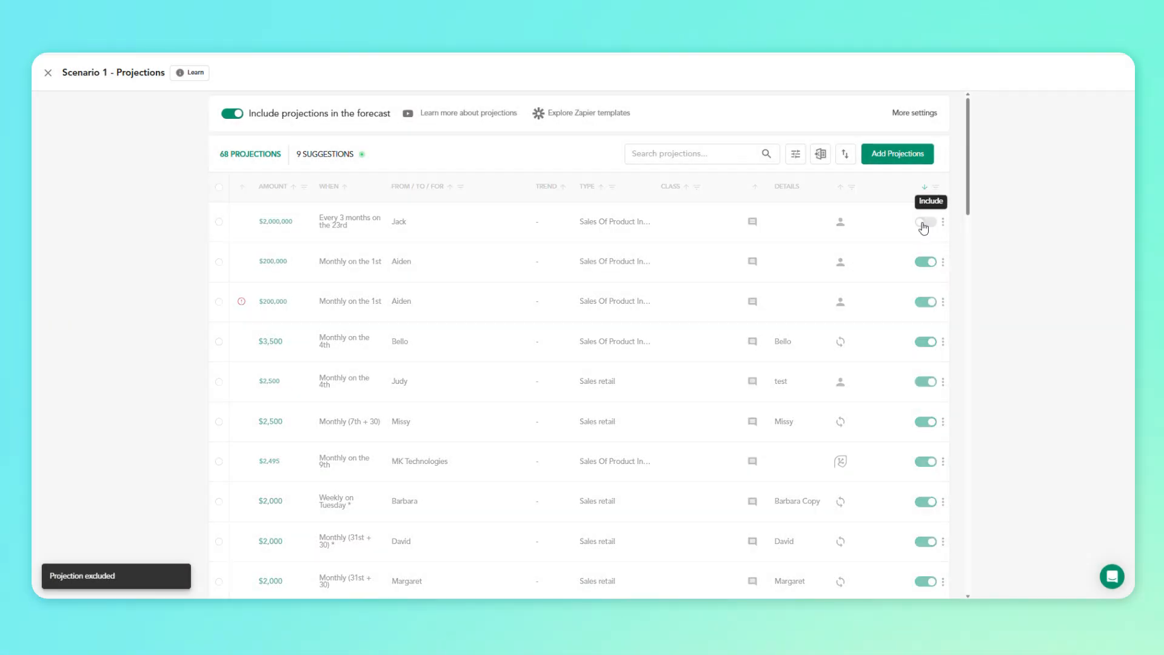
left_click(922, 224)
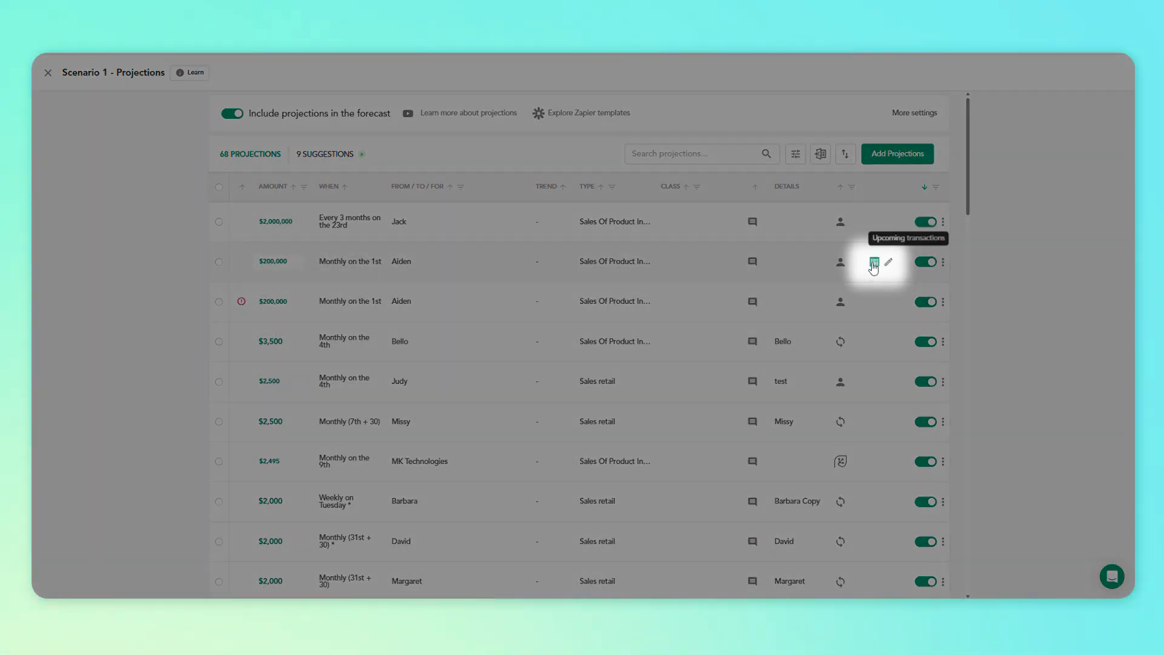
Step: Try to change the Jun 1, 2026 occurrence of the first $200,000 monthly projection to $2,005,000 in its upcoming transactions
left_click(873, 263)
left_click(806, 257)
type("5")
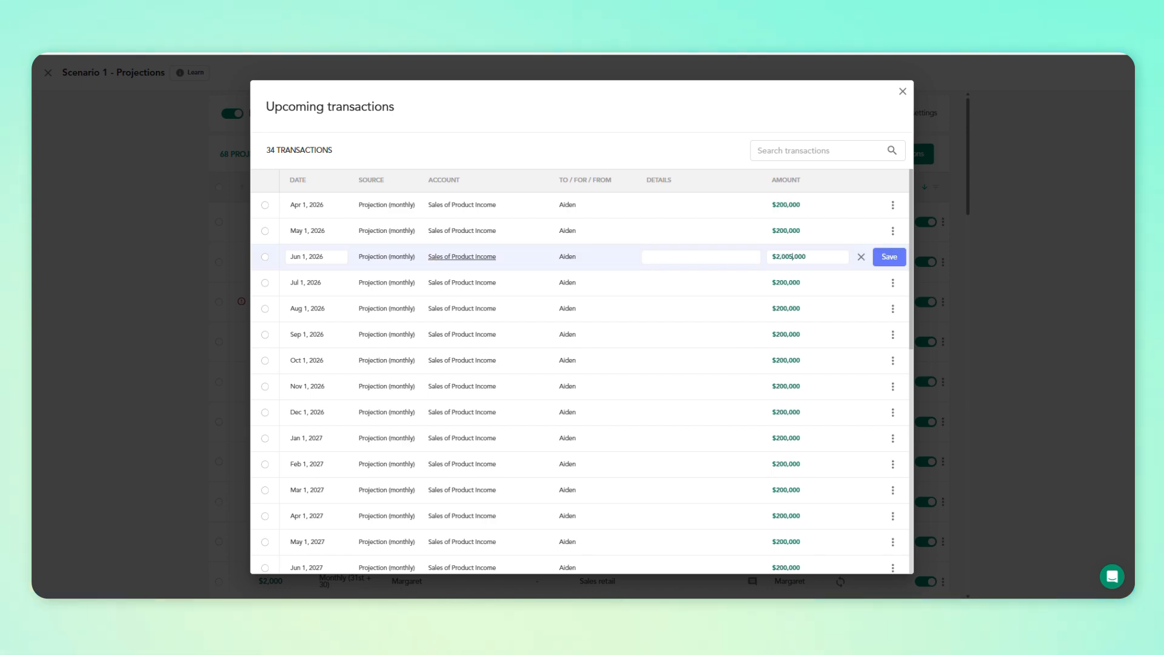
left_click(899, 262)
left_click(602, 319)
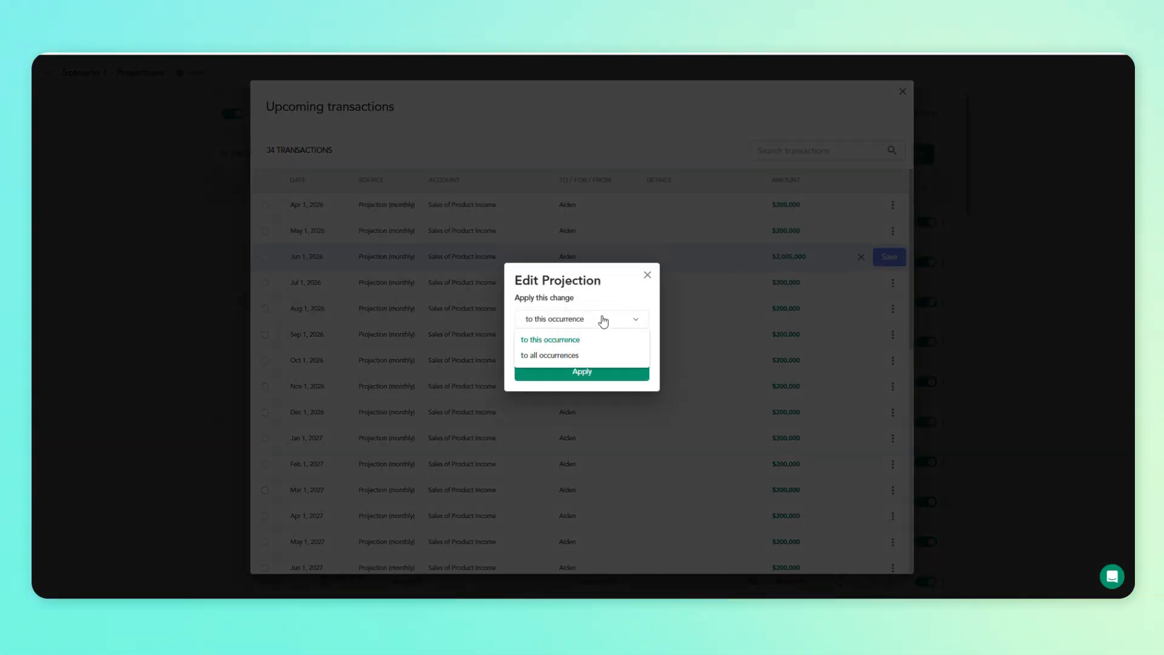
left_click(639, 288)
left_click(647, 275)
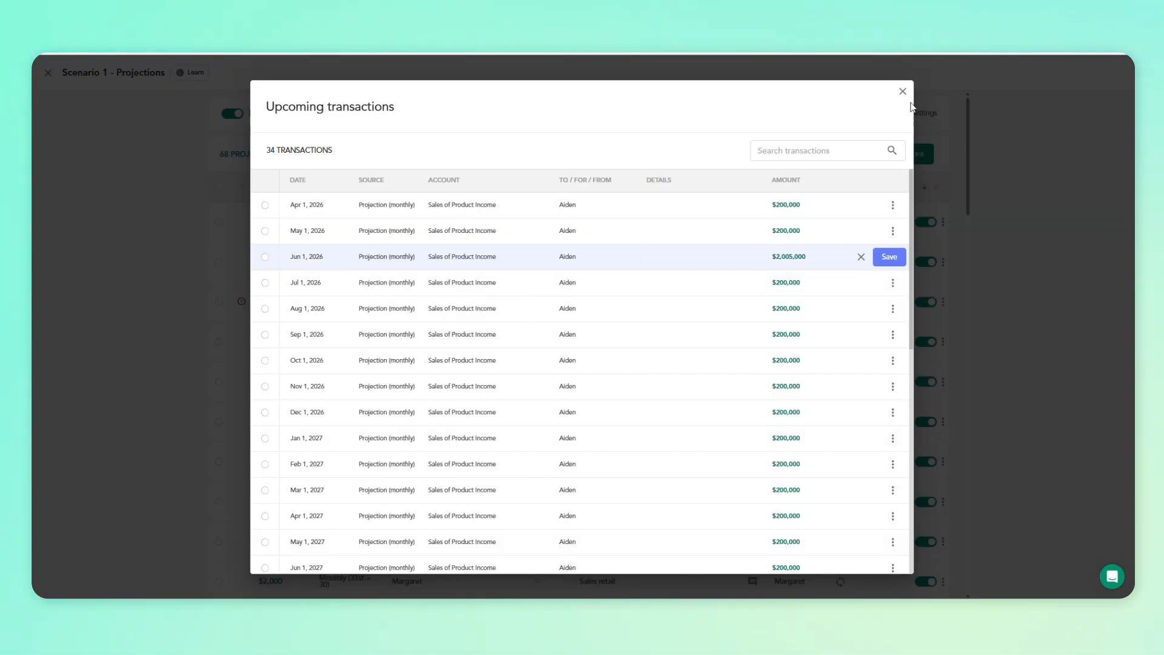
left_click(902, 91)
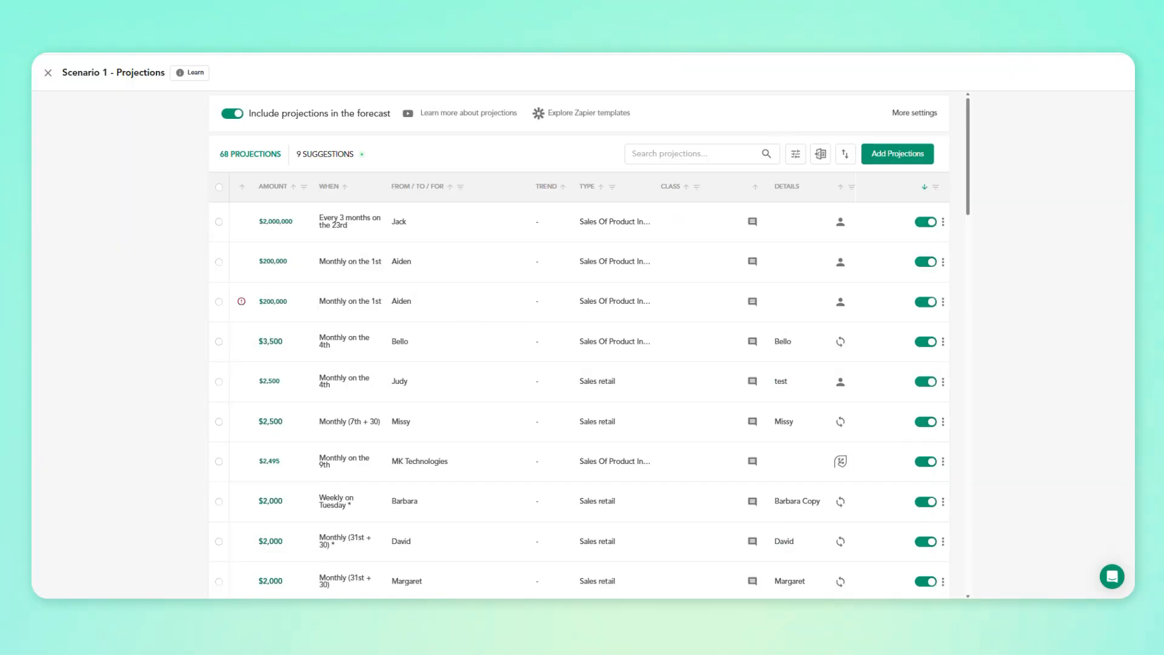
Step: Select all listed projections and view the bulk actions available for them
left_click(218, 187)
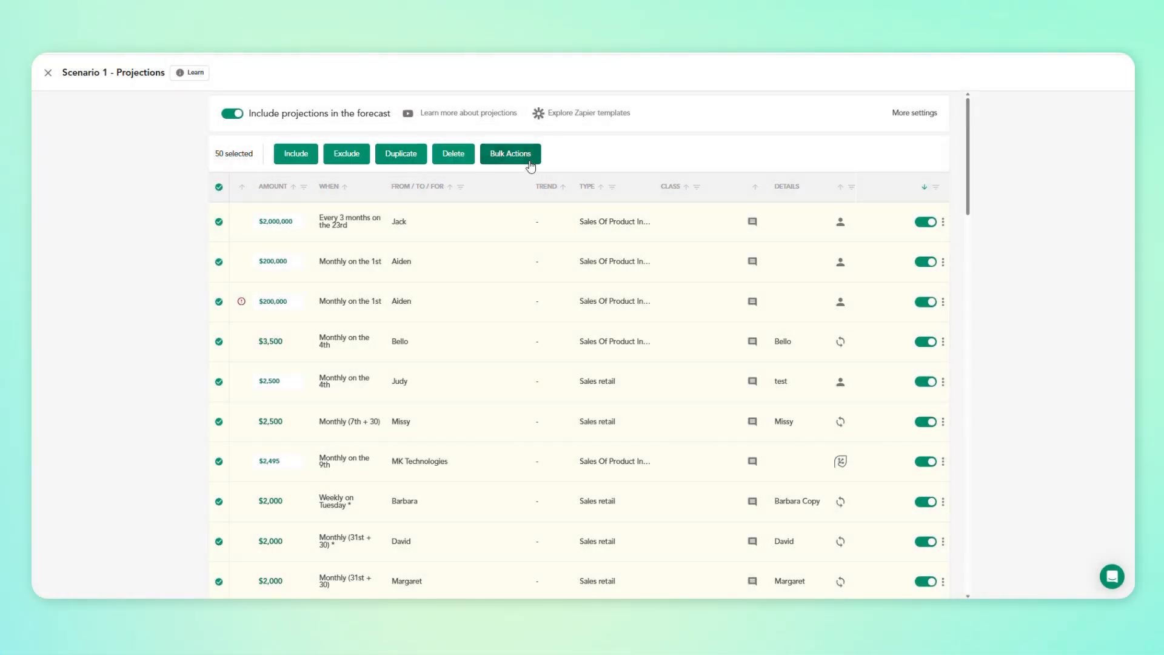
left_click(516, 155)
left_click(488, 334)
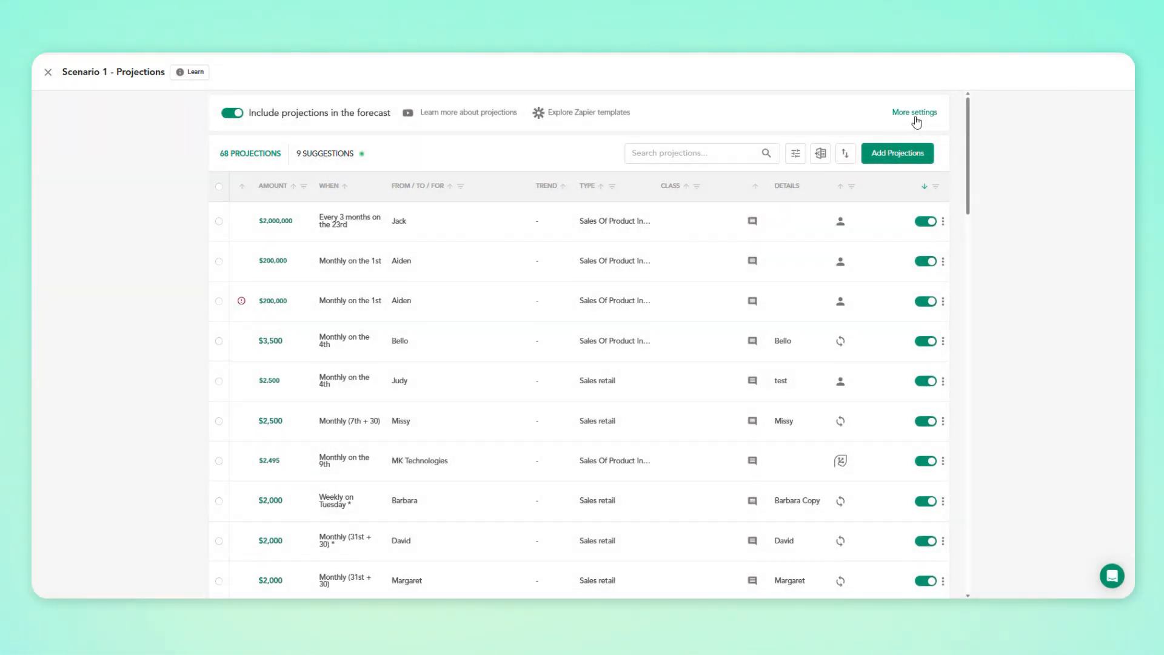
Step: Review the additional projection settings for reached expected dates, bill/invoice conflicts and recurring QuickBooks transactions
left_click(915, 115)
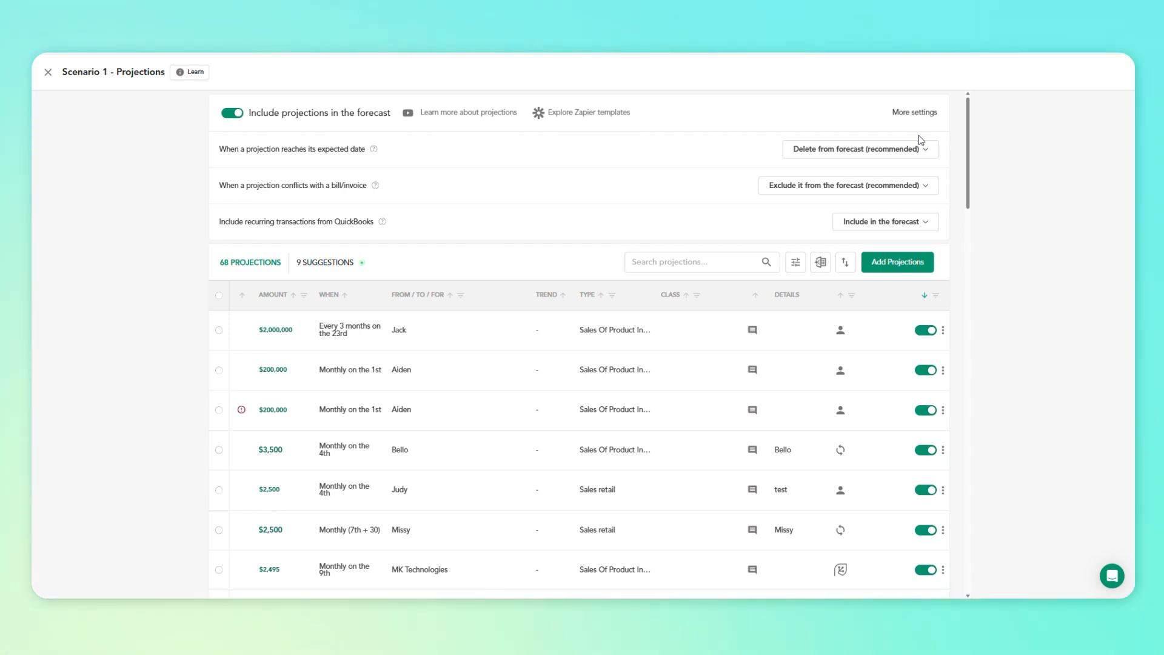
left_click(897, 151)
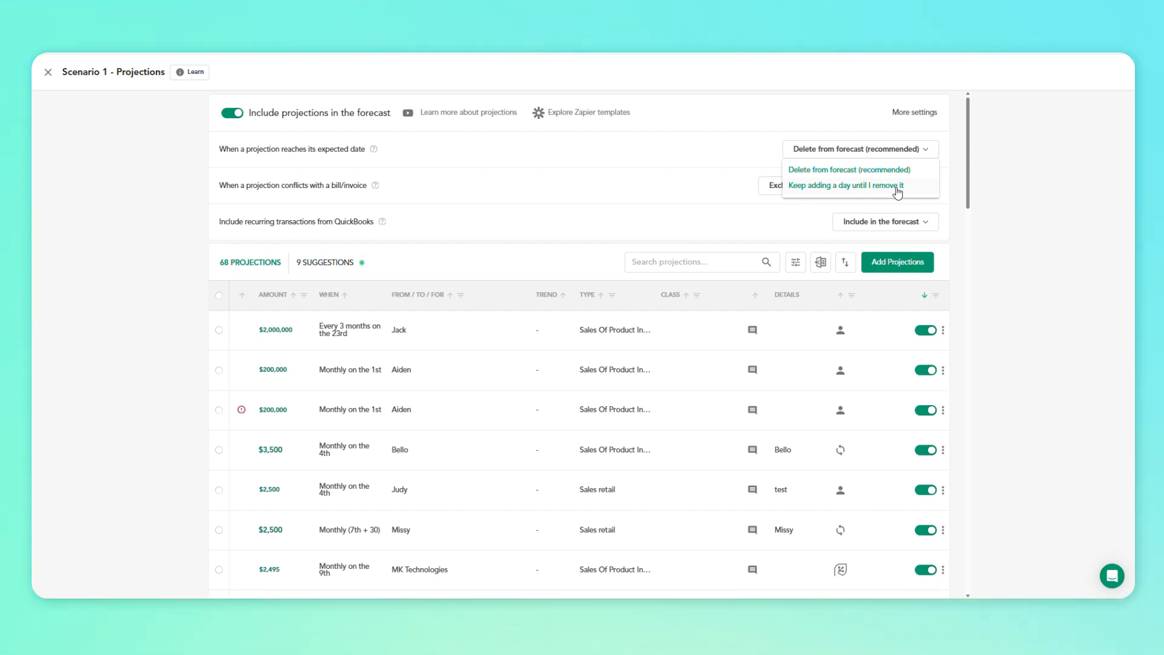
left_click(949, 152)
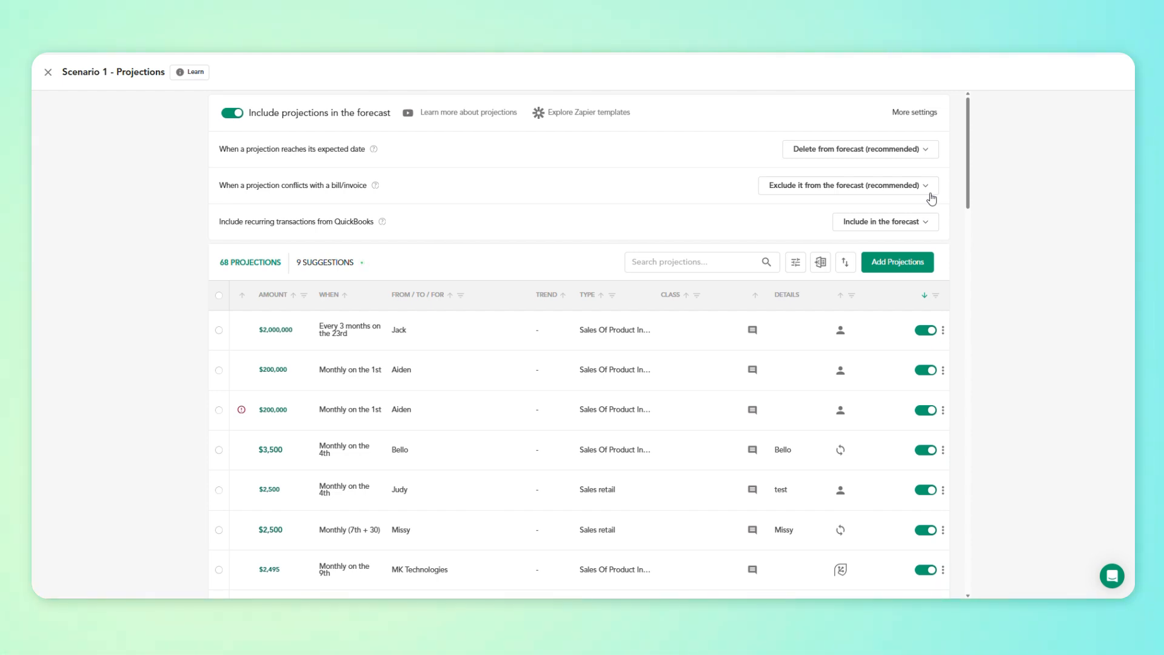
left_click(931, 195)
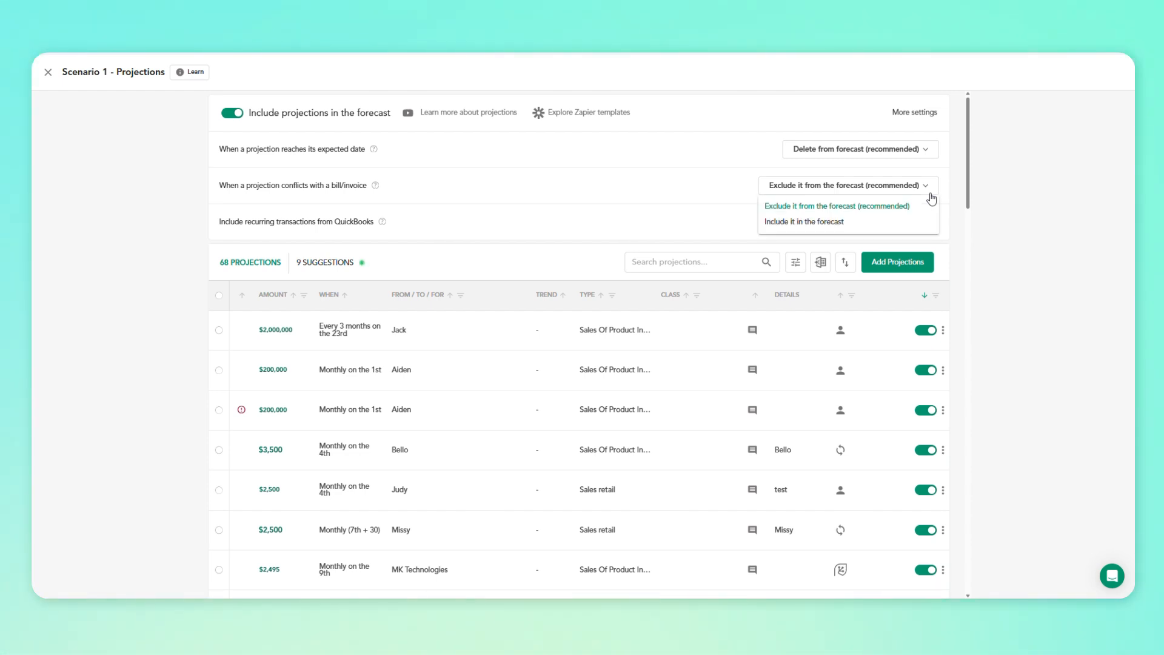
left_click(932, 198)
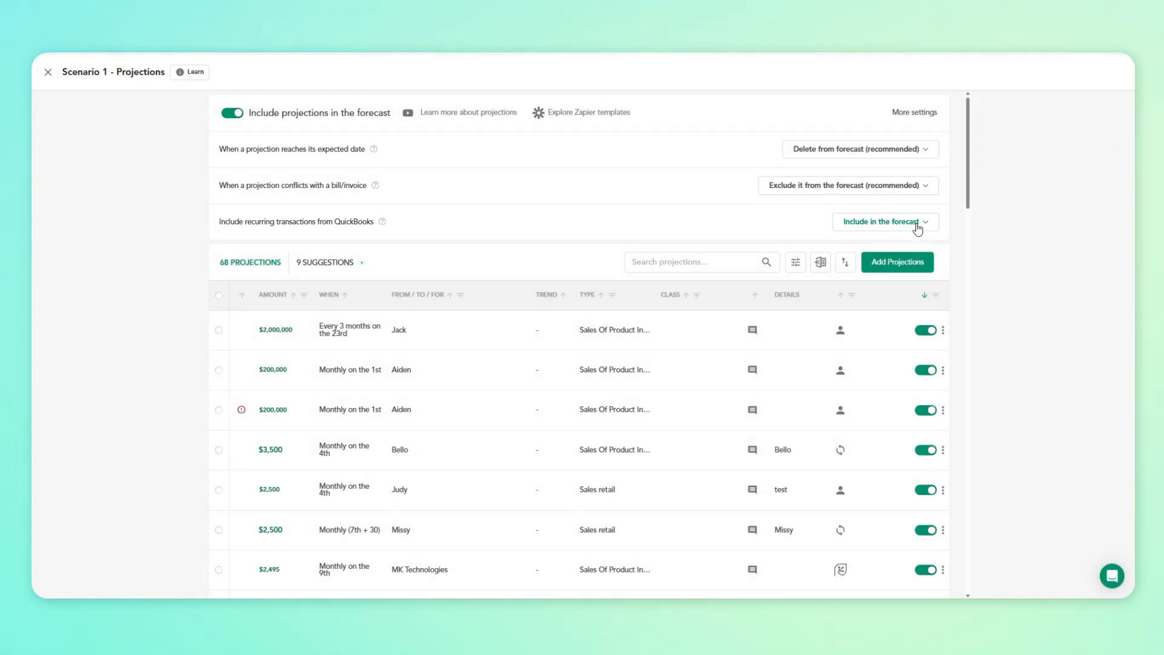
left_click(917, 225)
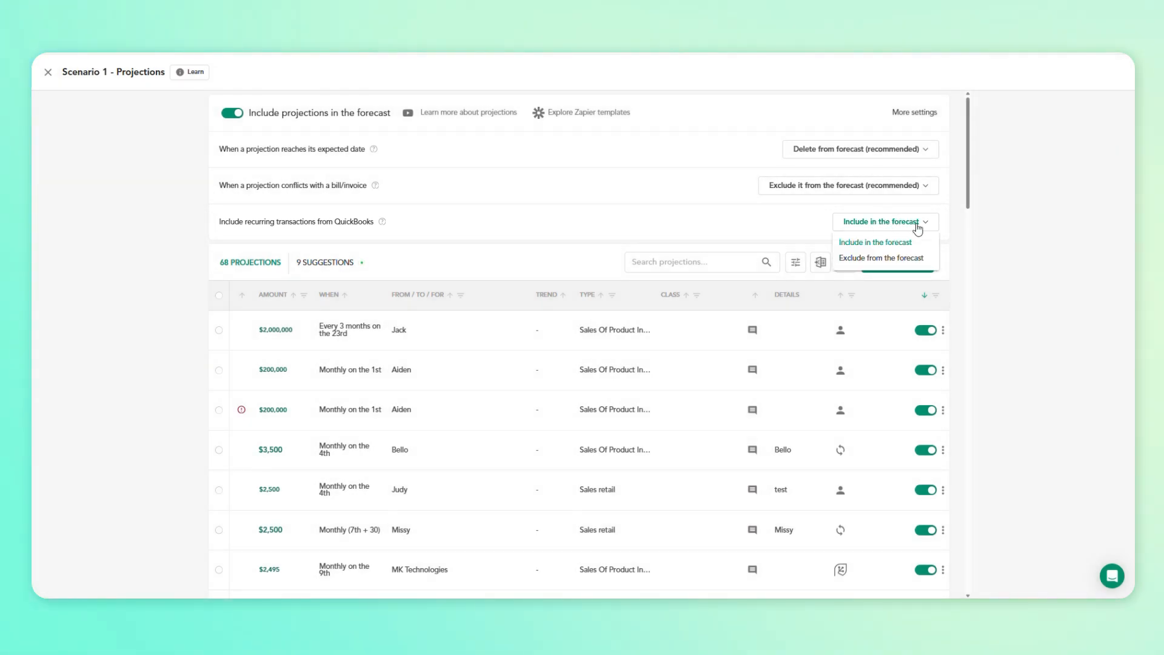
left_click(917, 226)
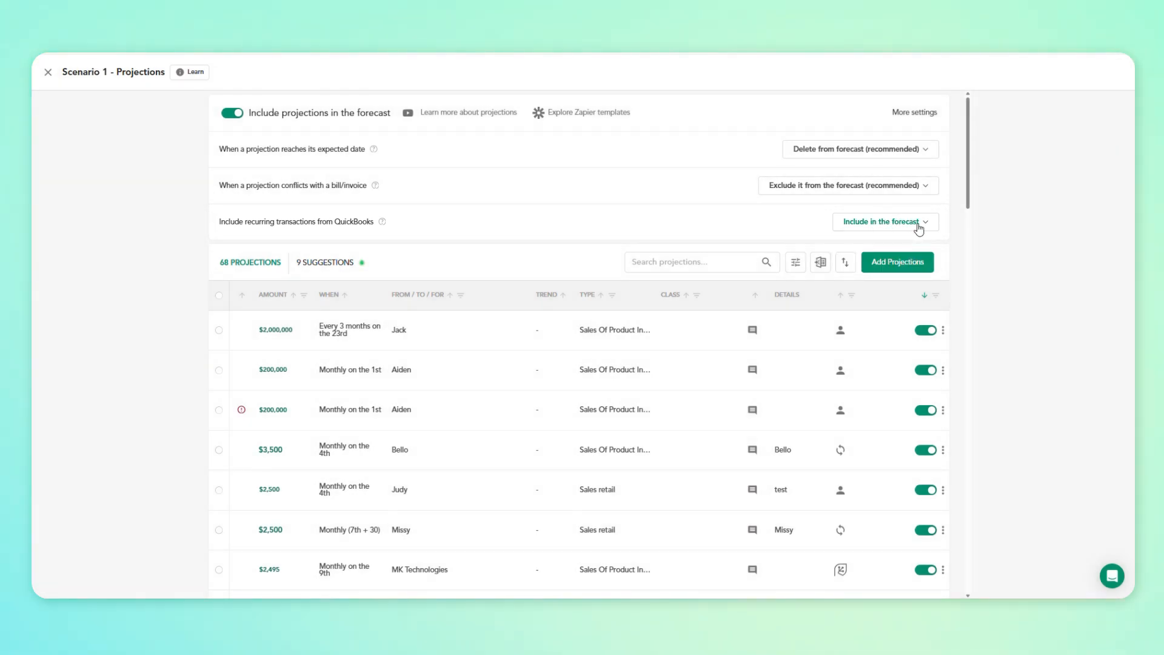